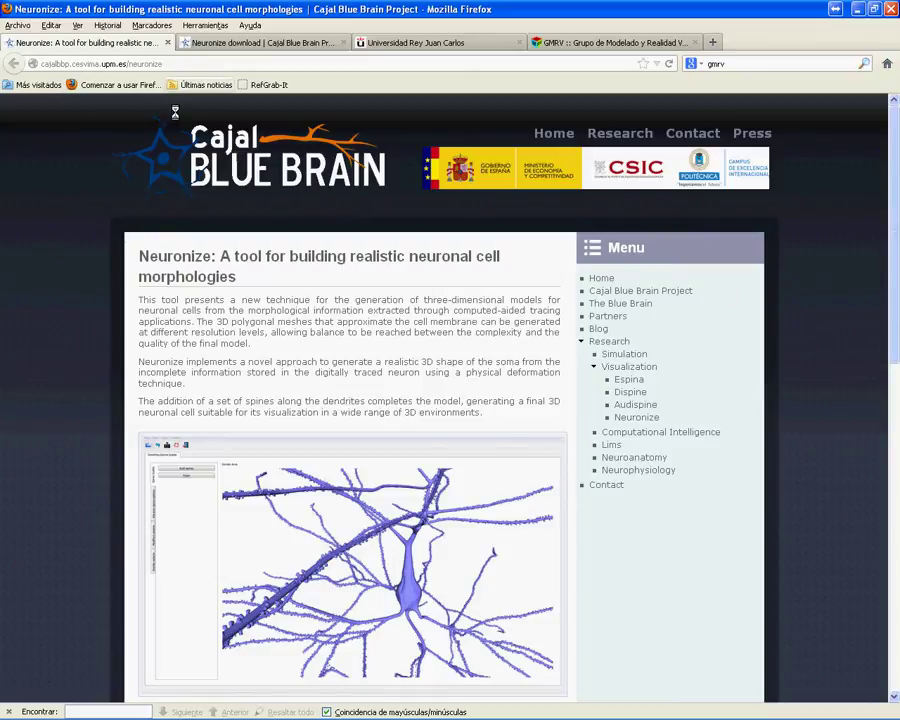
Scroll the Neuronize page down to the Download registration form.
scroll(236, 552, down, 5)
Switch to the 'Neuronize download' tab listing the 32-bit and 64-bit versions.
scroll(195, 395, down, 5)
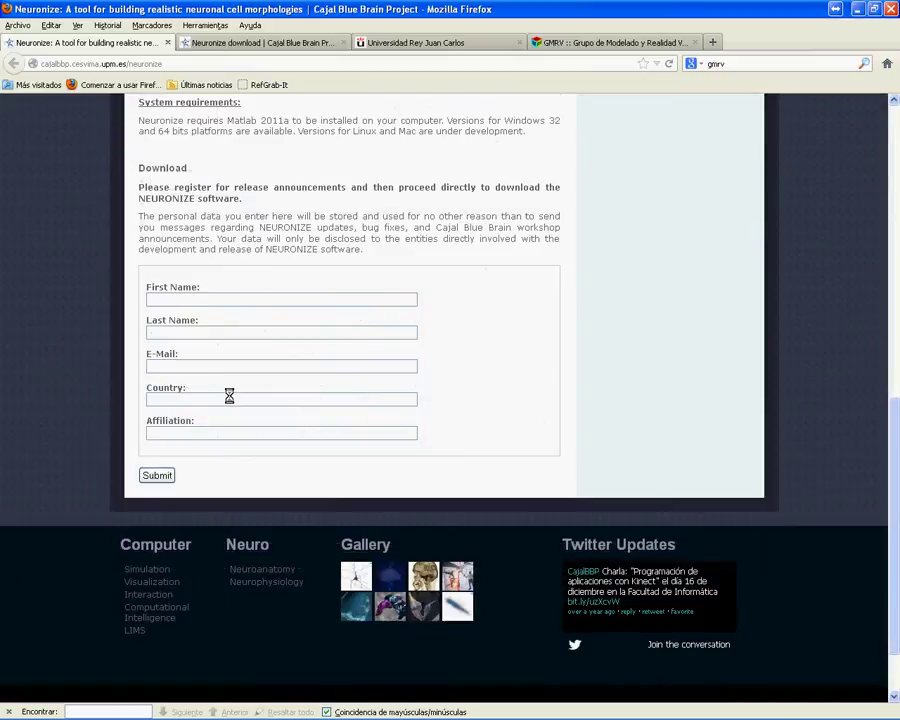
click(310, 42)
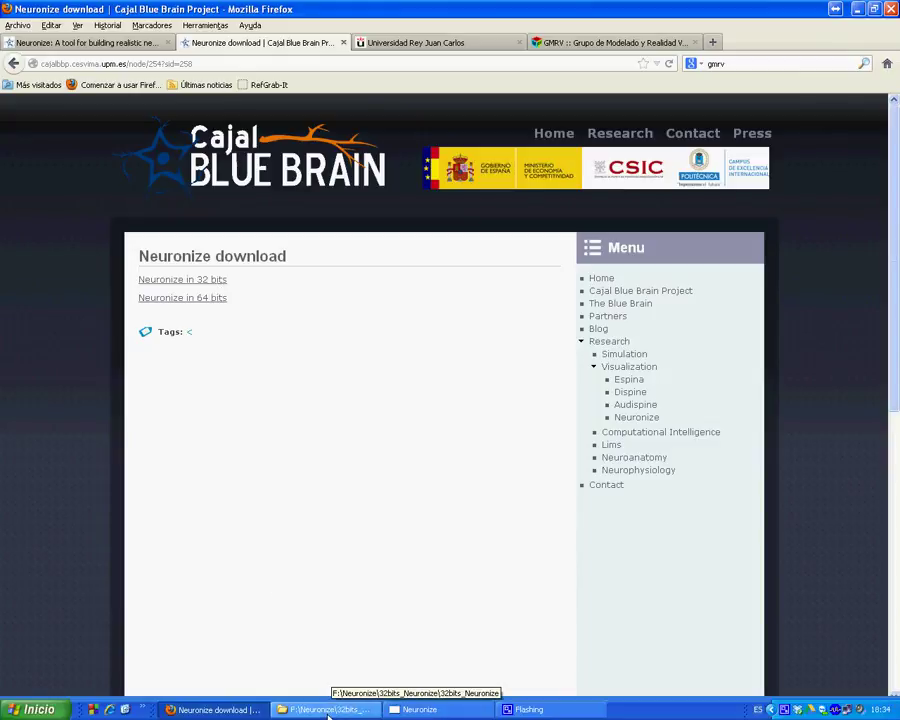
Open ExampleNeuron1.swc in Neuronize as the input neuron morphology.
click(328, 712)
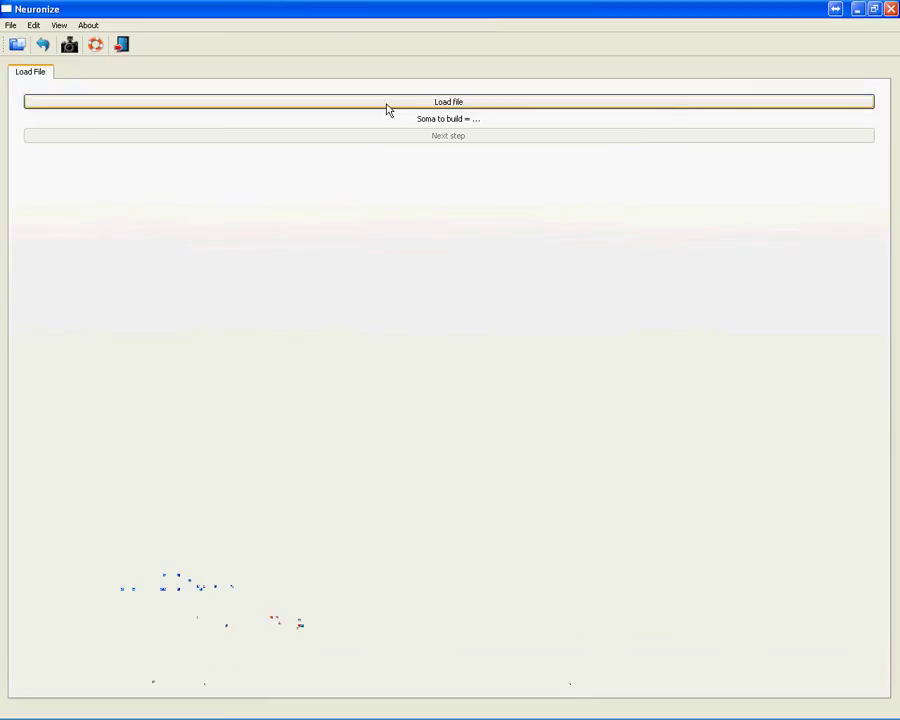
click(388, 102)
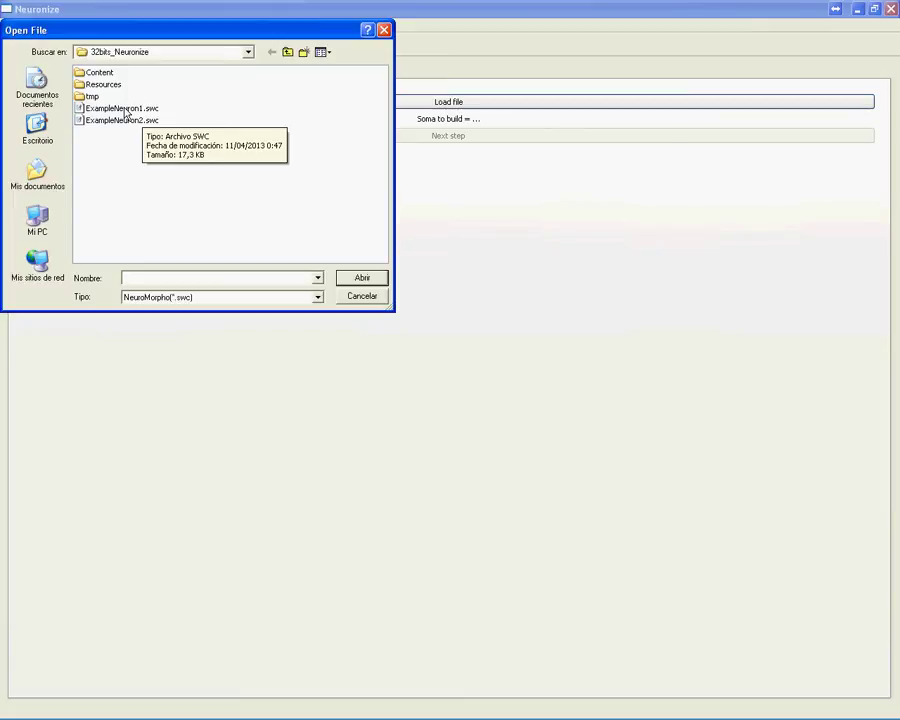
click(126, 110)
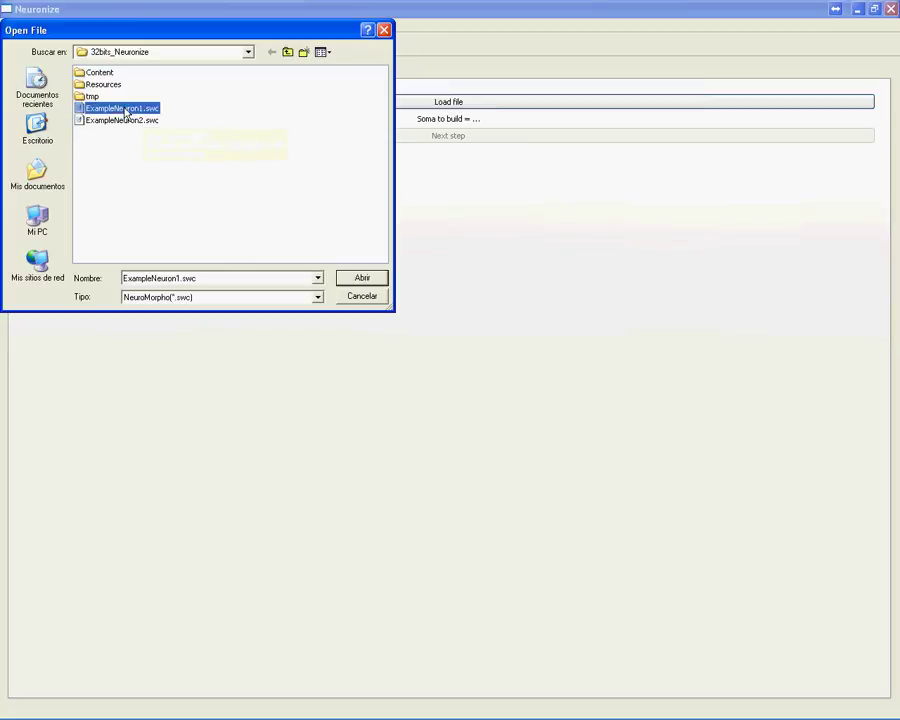
click(364, 279)
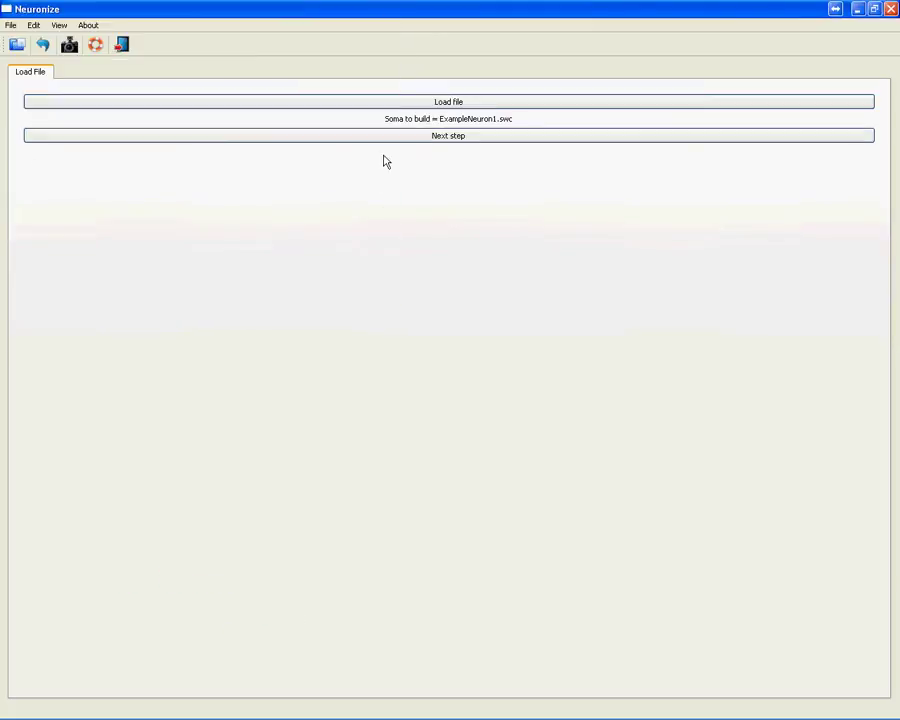
Build the soma mesh for ExampleNeuron1 and acknowledge the soma-ready message.
click(480, 140)
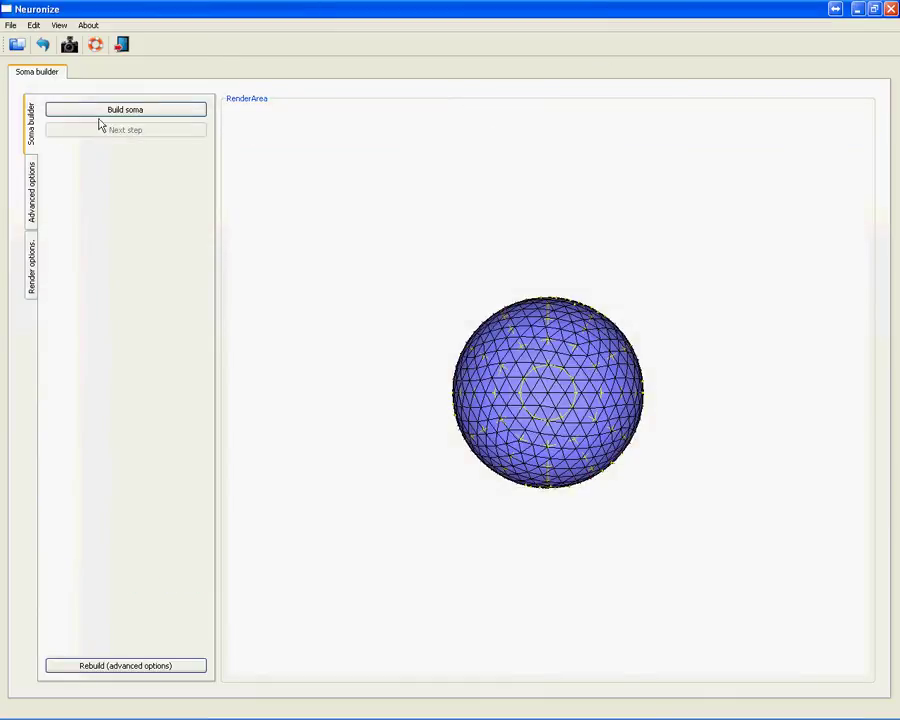
click(94, 116)
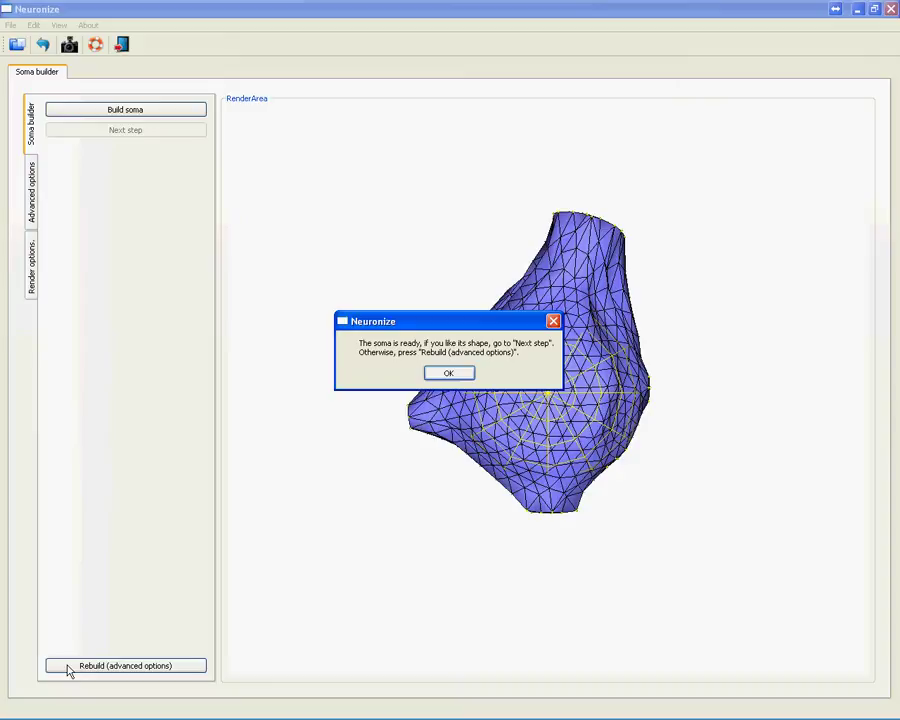
click(448, 374)
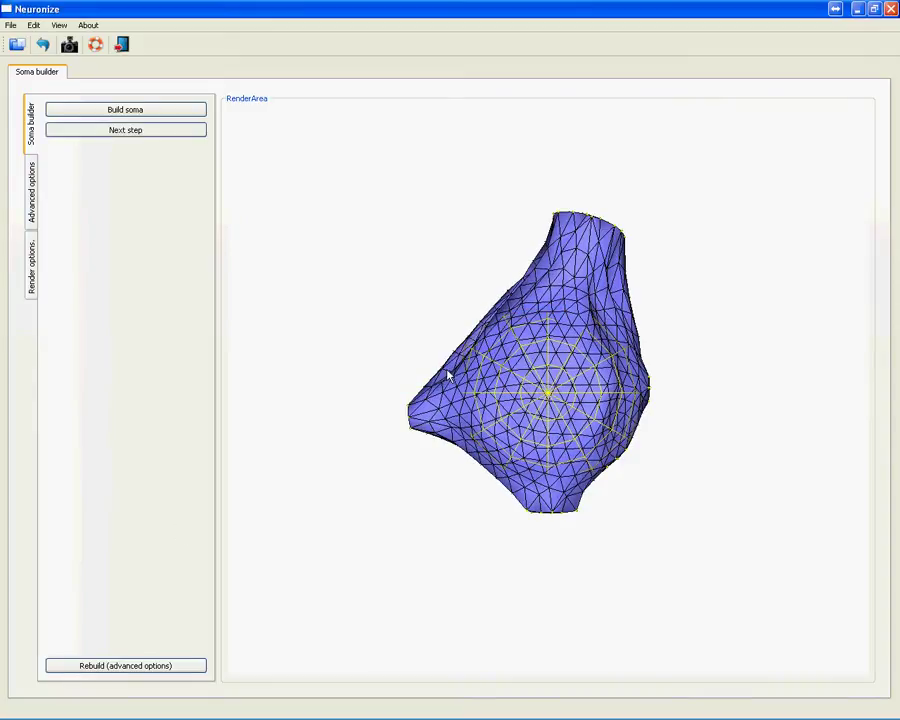
Build the dendrite mesh around the soma and acknowledge the build message.
click(158, 132)
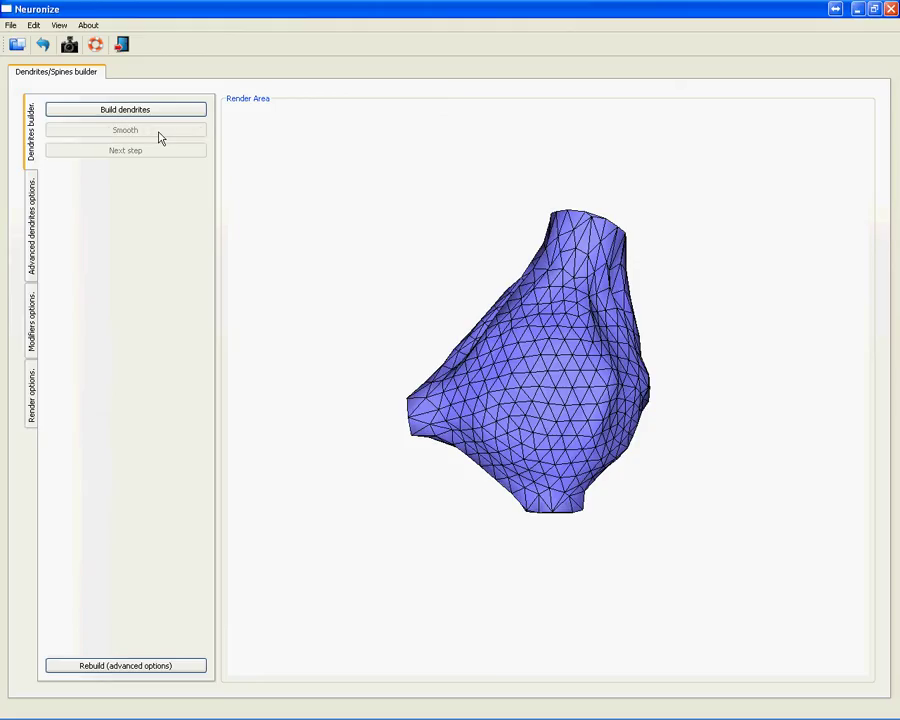
click(97, 115)
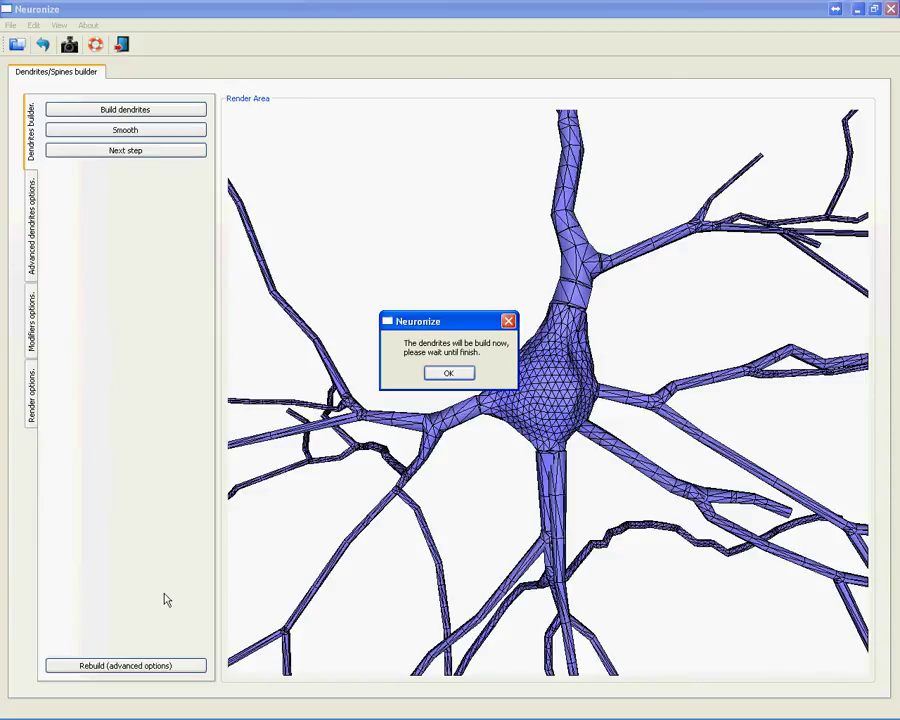
click(450, 375)
Save the soma-and-dendrites mesh as 'Neuron1', declining to start a new neuron.
click(60, 152)
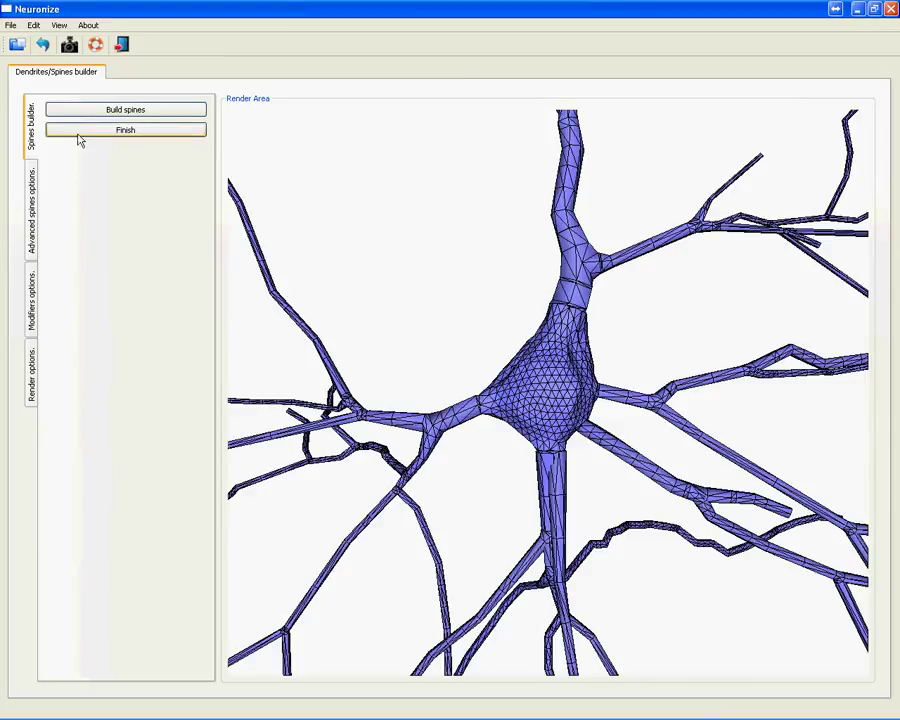
click(80, 135)
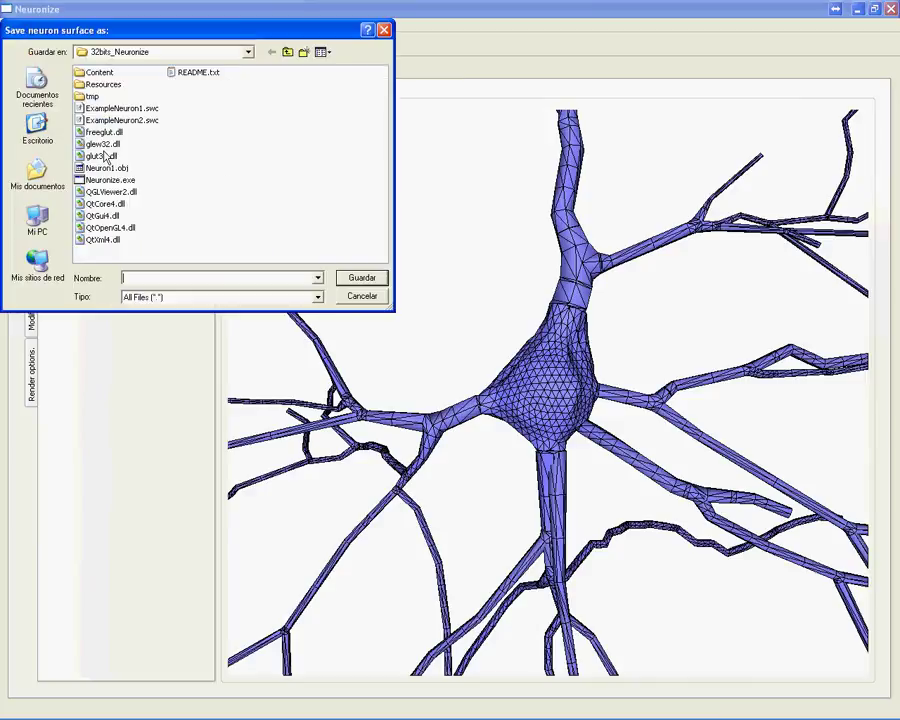
text(Ne)
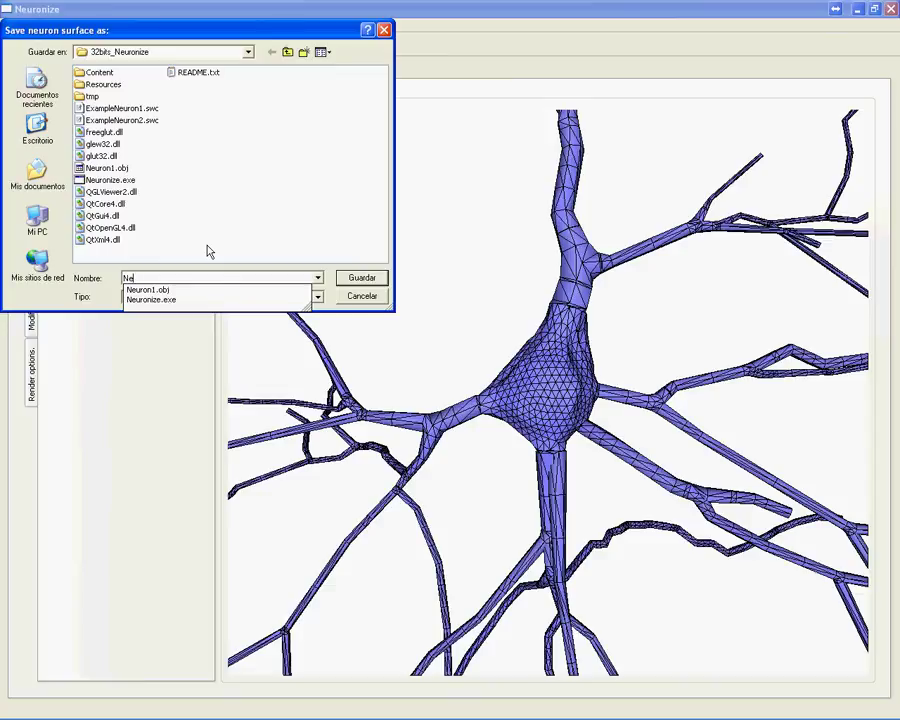
text(uron1)
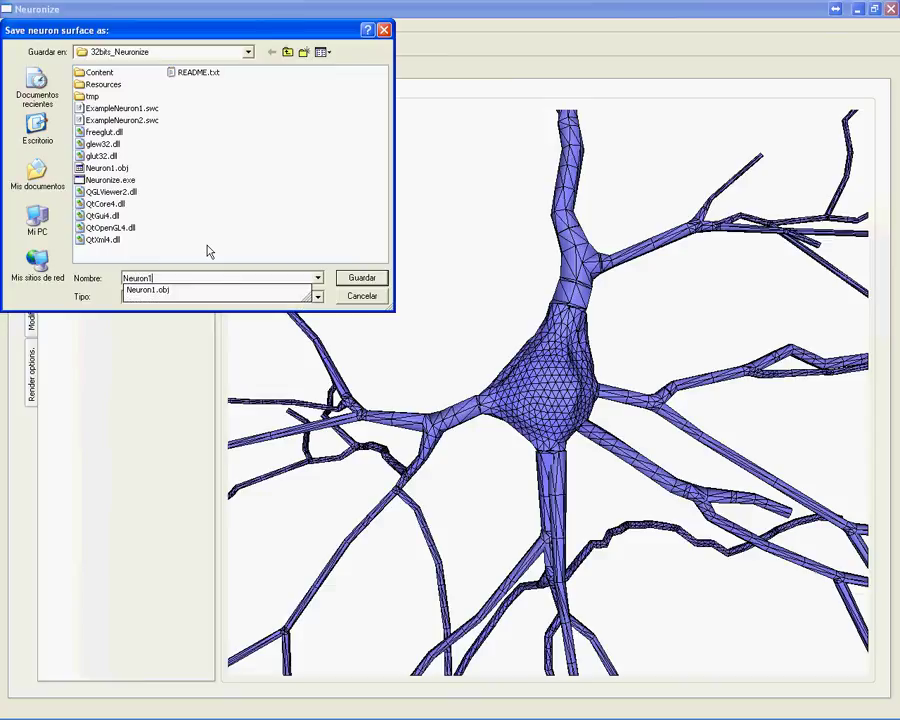
click(365, 284)
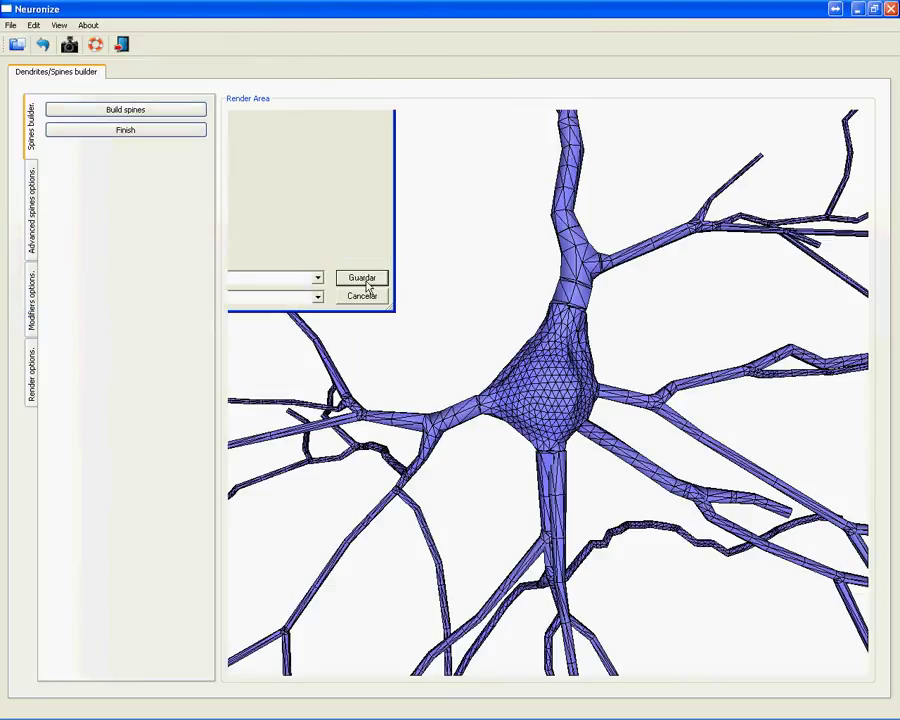
click(487, 372)
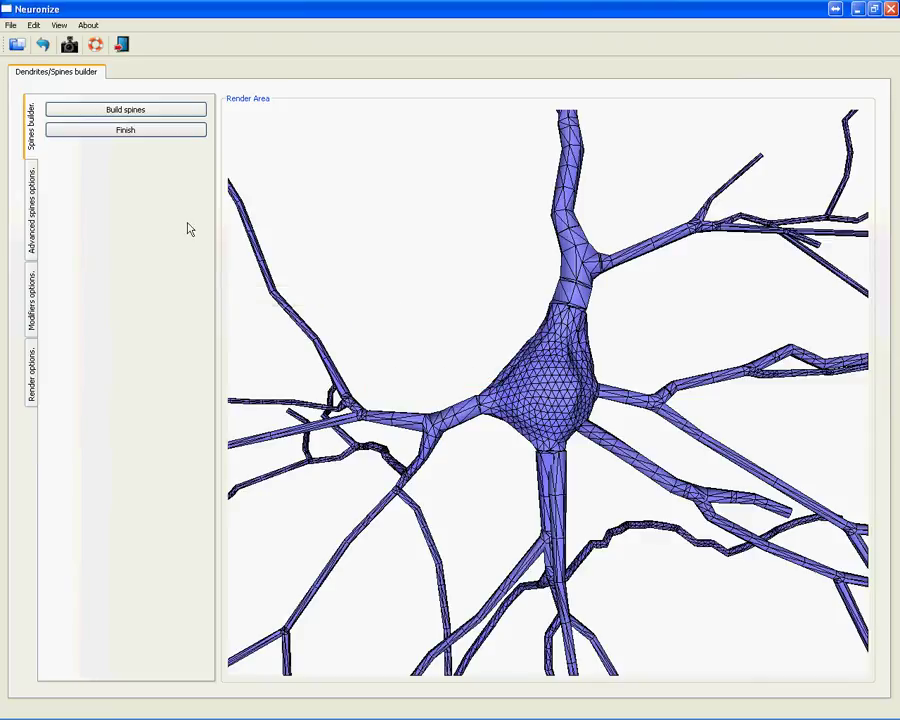
Request spine building with the default density and morphology datasets.
click(95, 113)
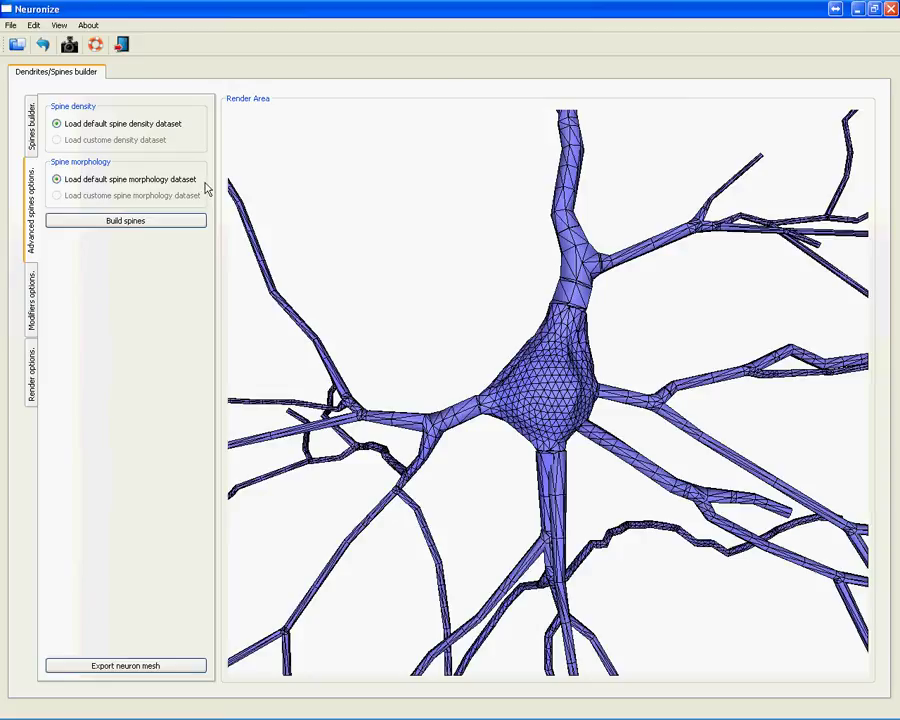
click(162, 222)
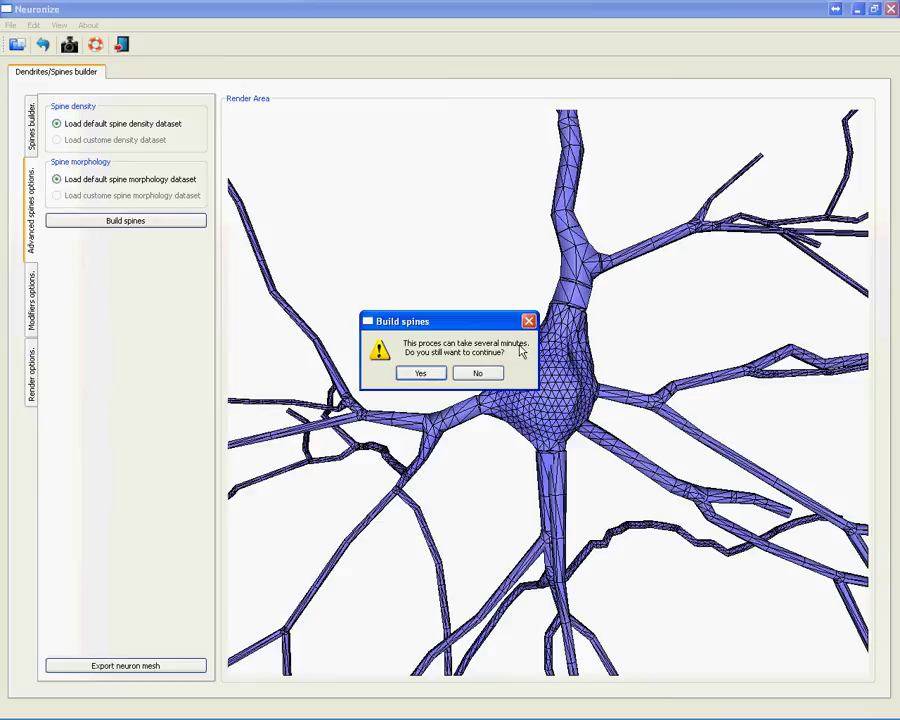
Confirm the long spine build, minimizing Neuronize until the spiny mesh is ready.
click(476, 373)
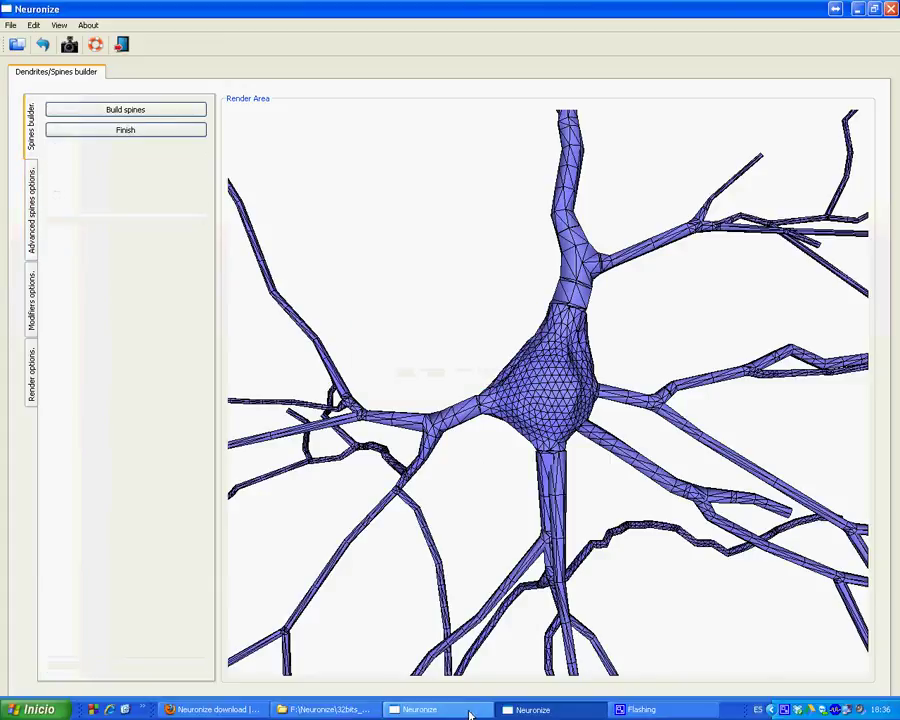
click(541, 710)
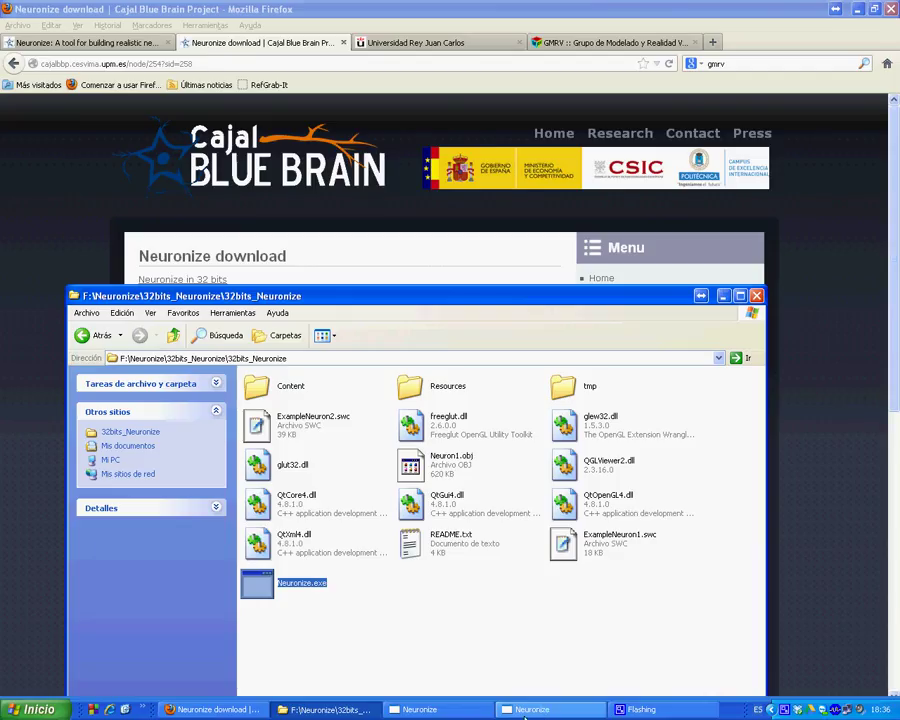
click(468, 710)
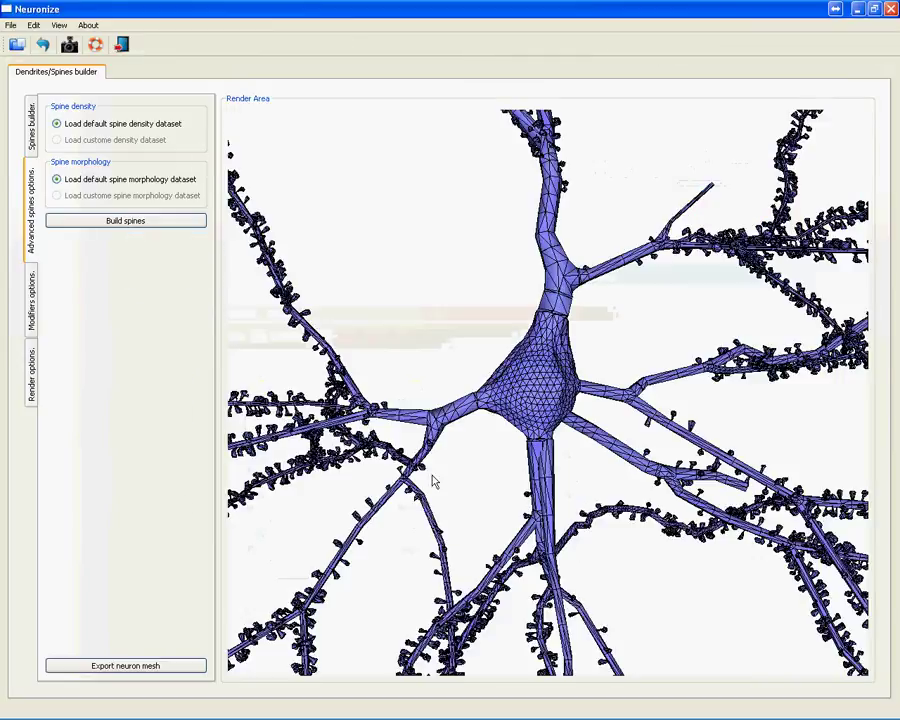